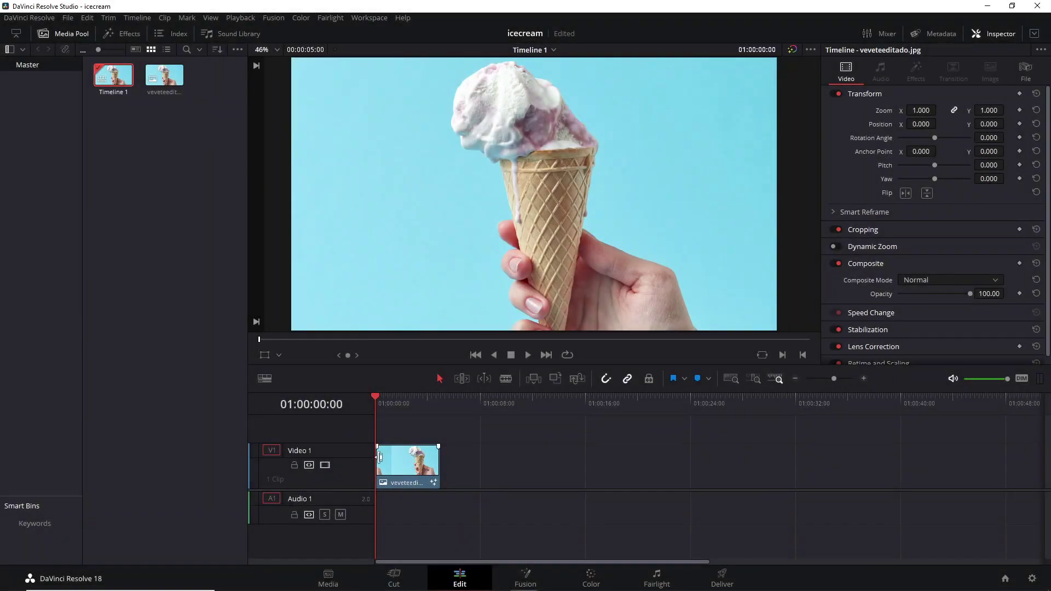
# - In Fusion, insert a Merge1 node between MediaIn1 and MediaOut1
pyautogui.click(525, 576)
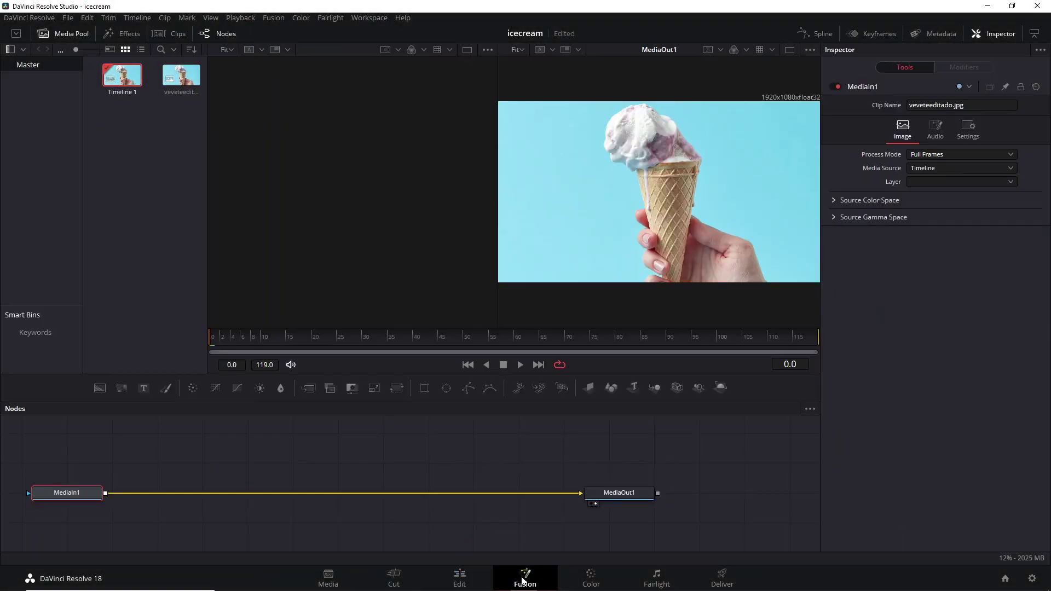
pyautogui.hotkey('shift', 'space')
pyautogui.write('merge')
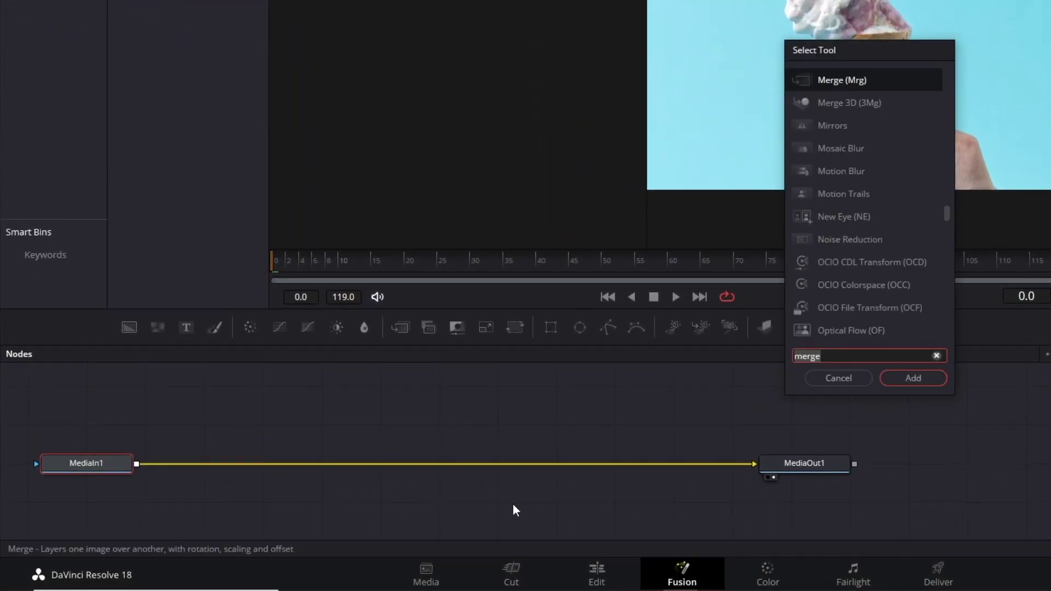
pyautogui.click(914, 377)
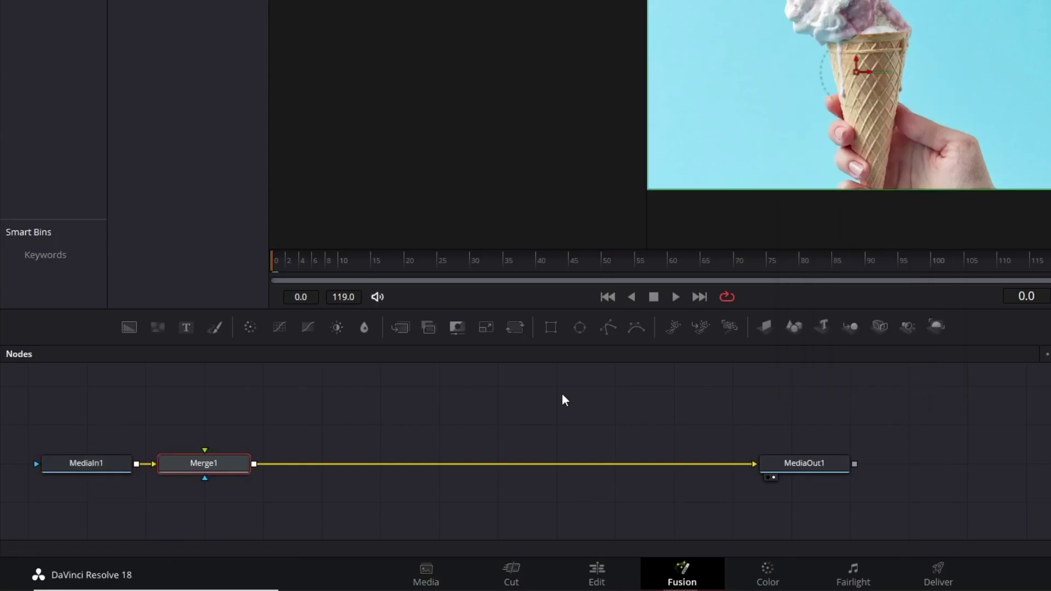
# - Duplicate MediaIn1 as MediaIn1_1 feeding Merge1, and view it in the left viewer
pyautogui.rightClick(90, 459)
pyautogui.click(123, 87)
pyautogui.hotkey('ctrl', 'v')
pyautogui.moveTo(73, 416); pyautogui.dragTo(99, 409)
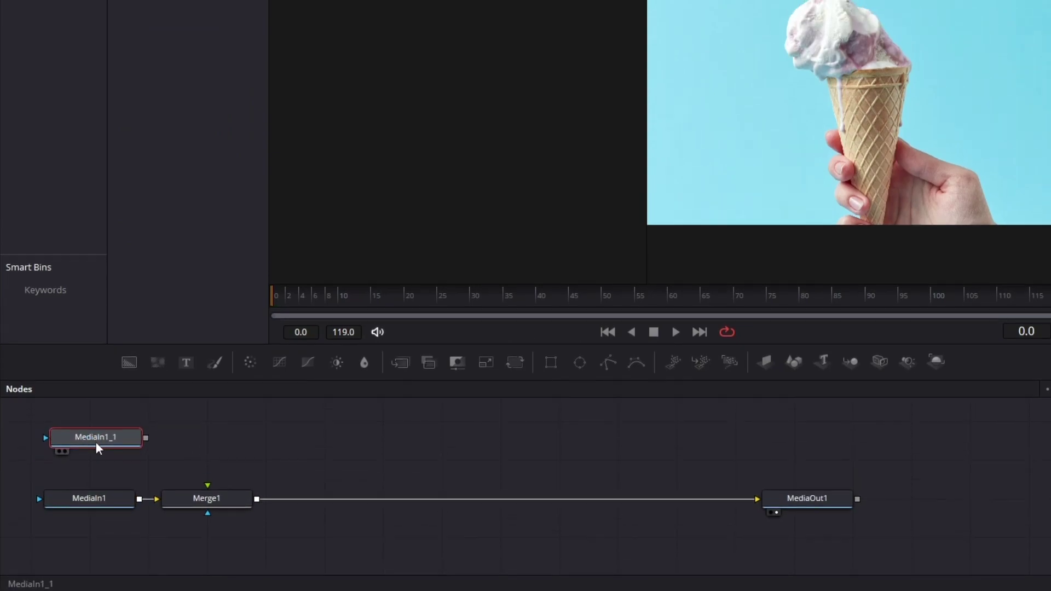
pyautogui.rightClick(99, 410)
pyautogui.moveTo(184, 159)
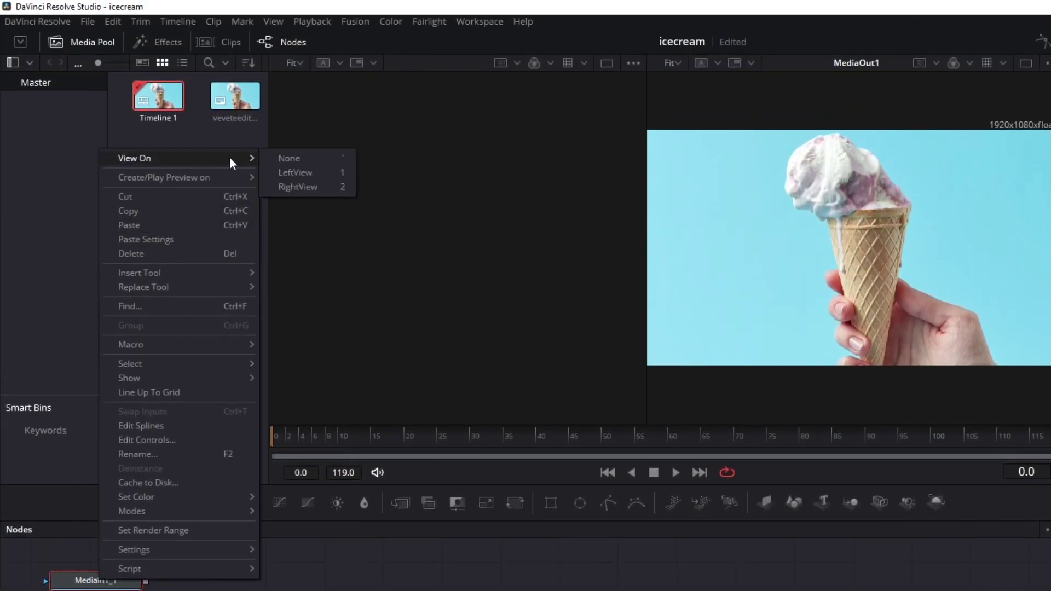
pyautogui.click(308, 174)
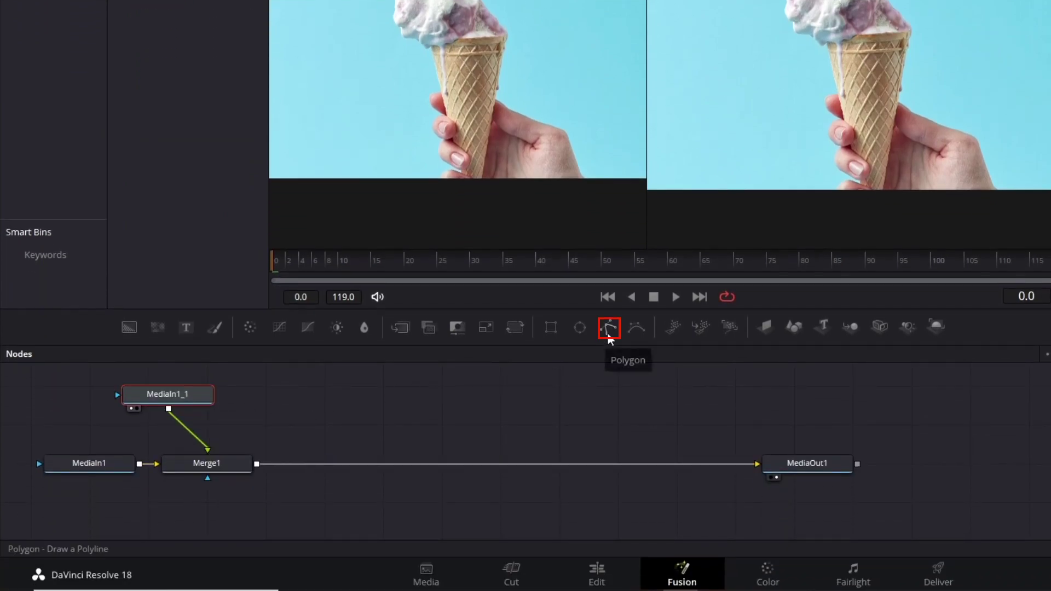
# - Trace a closed Polygon1 mask around the scoop and drip on MediaIn1_1, with Invert unchecked
pyautogui.click(609, 328)
pyautogui.moveTo(176, 391); pyautogui.dragTo(78, 390)
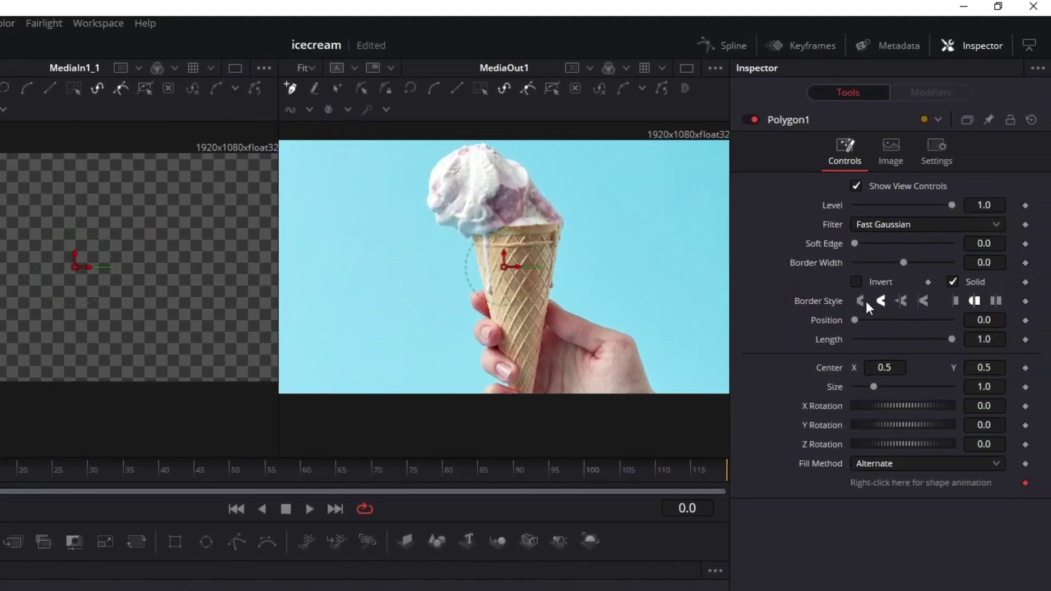
pyautogui.click(855, 282)
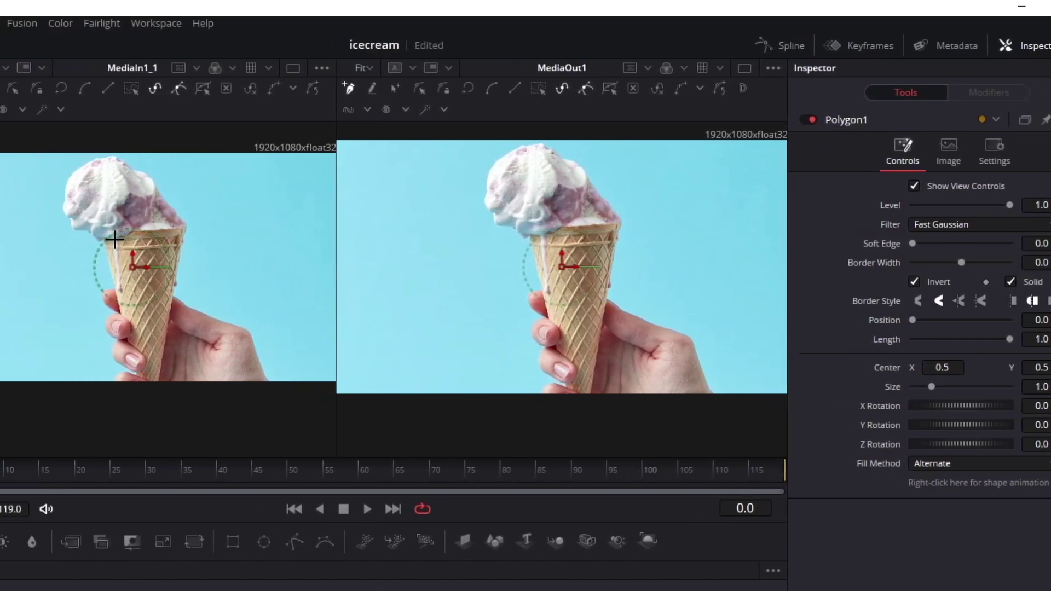
pyautogui.scroll(3, 180, 228)
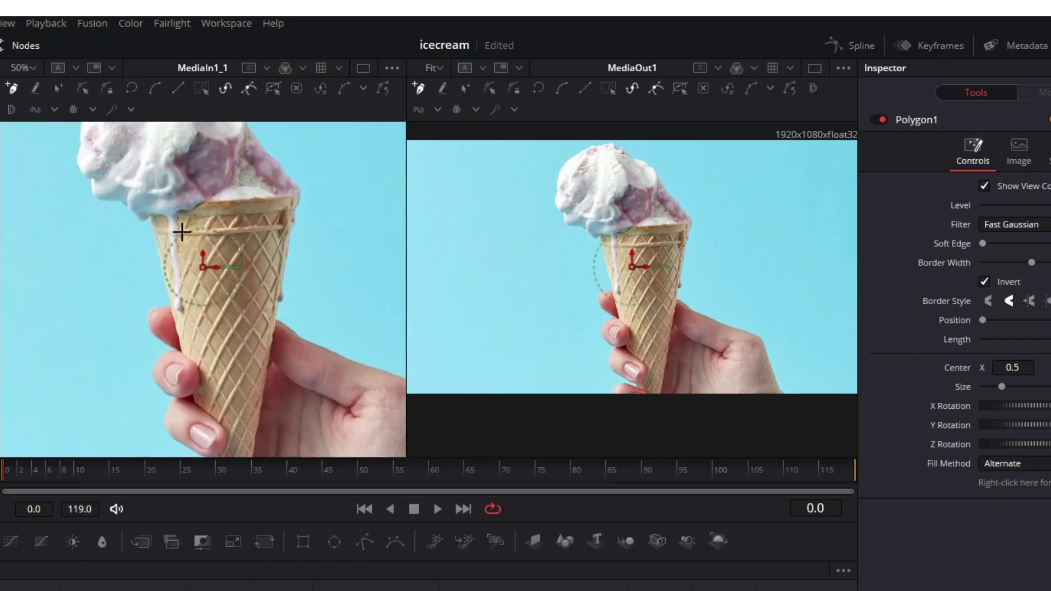
pyautogui.scroll(-1, 184, 406)
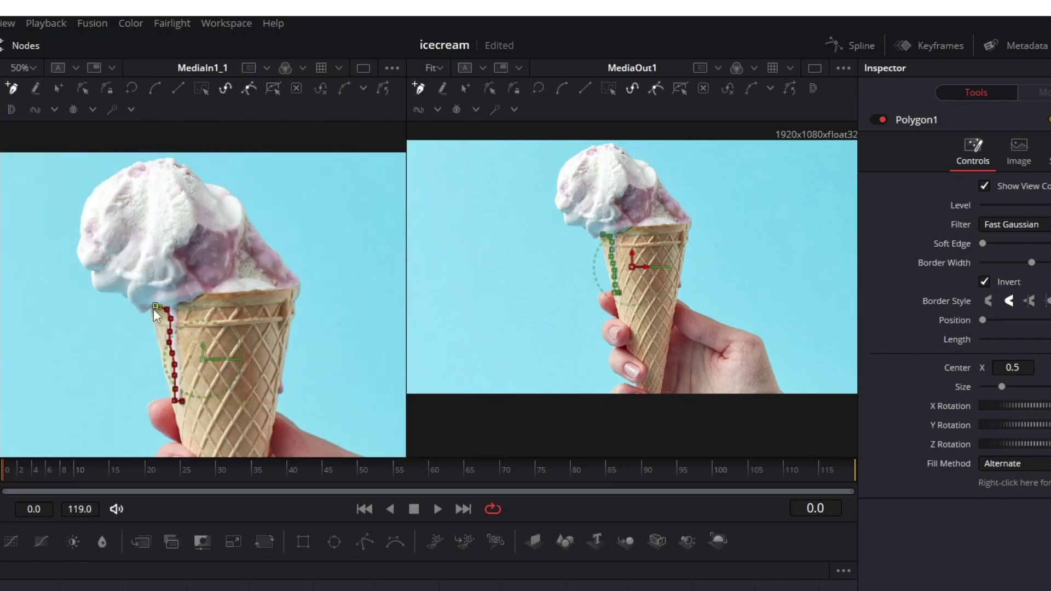
pyautogui.moveTo(120, 295); pyautogui.dragTo(177, 315)
pyautogui.click(178, 401)
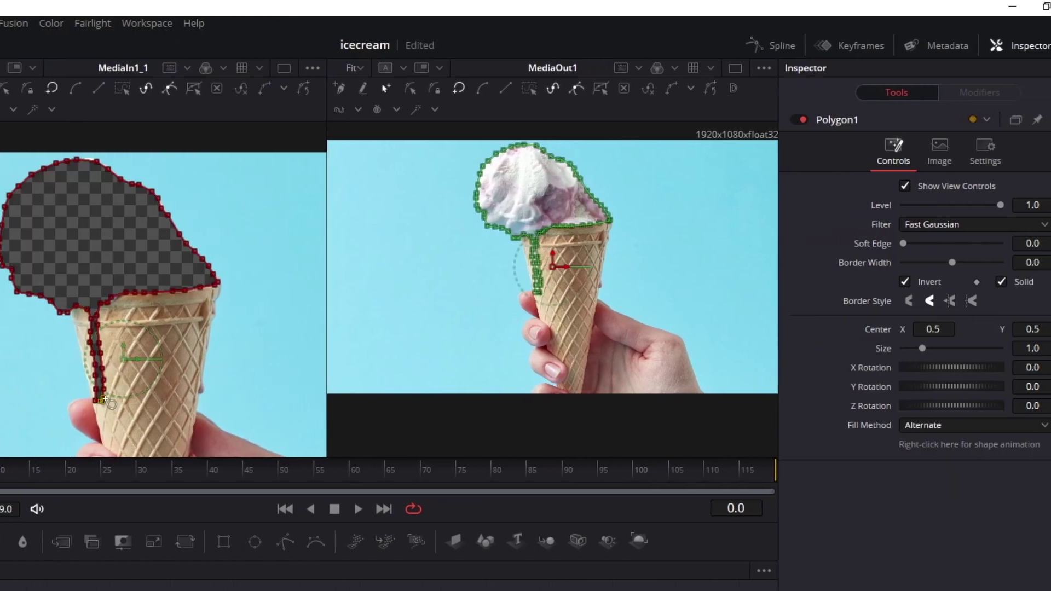
pyautogui.click(858, 281)
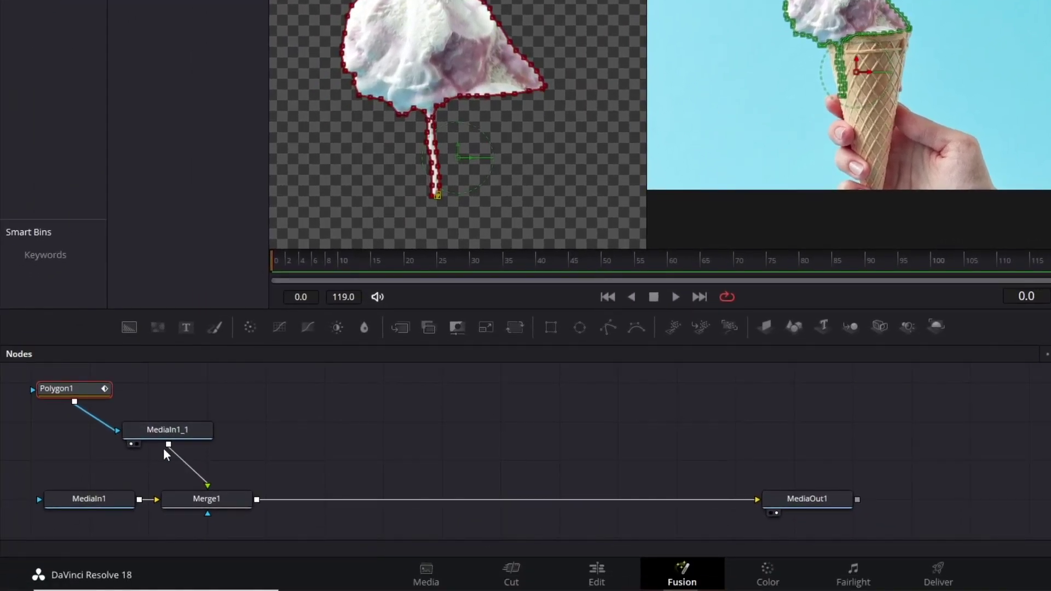
pyautogui.click(163, 434)
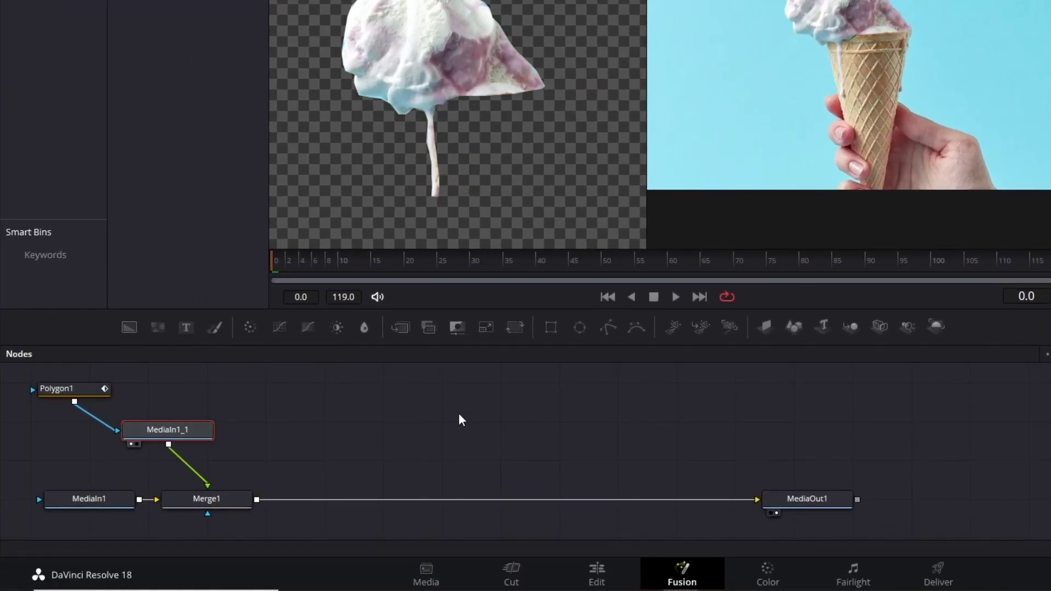
# - Add a Warper node after MediaIn1_1 and expand its On-Screen Controls
pyautogui.hotkey('shift', 'space')
pyautogui.write('warpe')
pyautogui.press('Return')
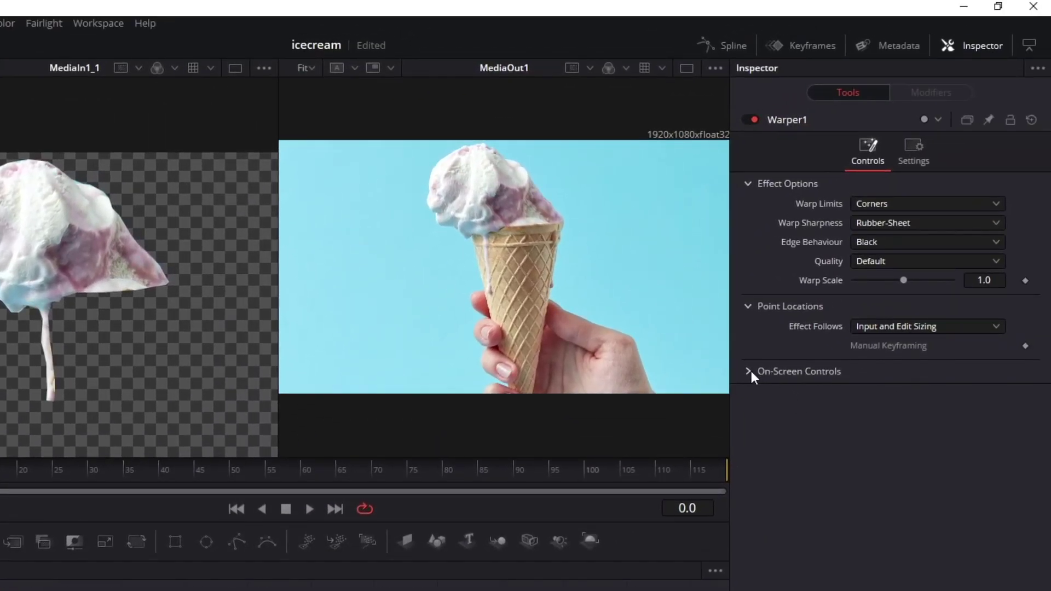
pyautogui.click(752, 370)
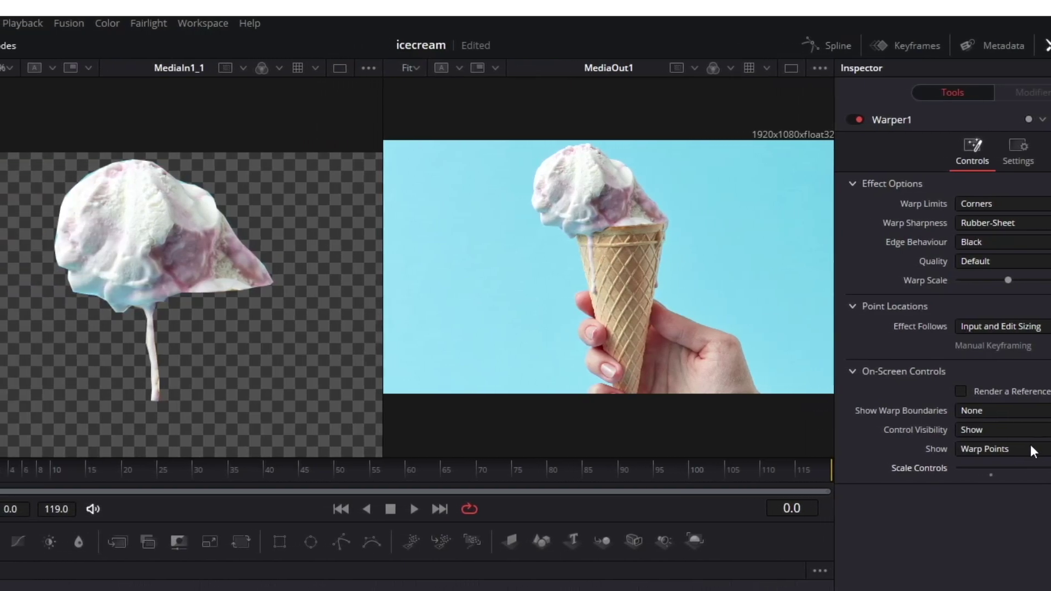
# - Place five warp points up along the ice-cream drip
pyautogui.click(178, 395)
pyautogui.click(174, 370)
pyautogui.click(172, 343)
pyautogui.click(169, 312)
pyautogui.click(149, 306)
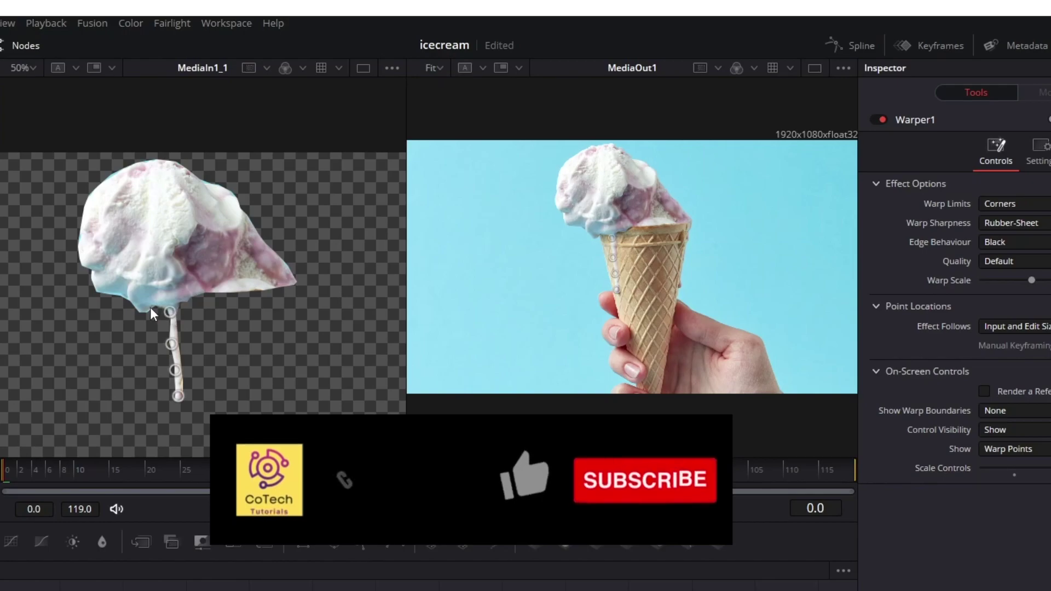
# - Place warp points around the scoop outline and along its lower edge
pyautogui.click(122, 293)
pyautogui.click(92, 267)
pyautogui.click(84, 217)
pyautogui.click(118, 175)
pyautogui.click(194, 181)
pyautogui.click(236, 210)
pyautogui.click(287, 280)
pyautogui.click(229, 286)
pyautogui.click(204, 287)
pyautogui.click(184, 294)
pyautogui.click(104, 326)
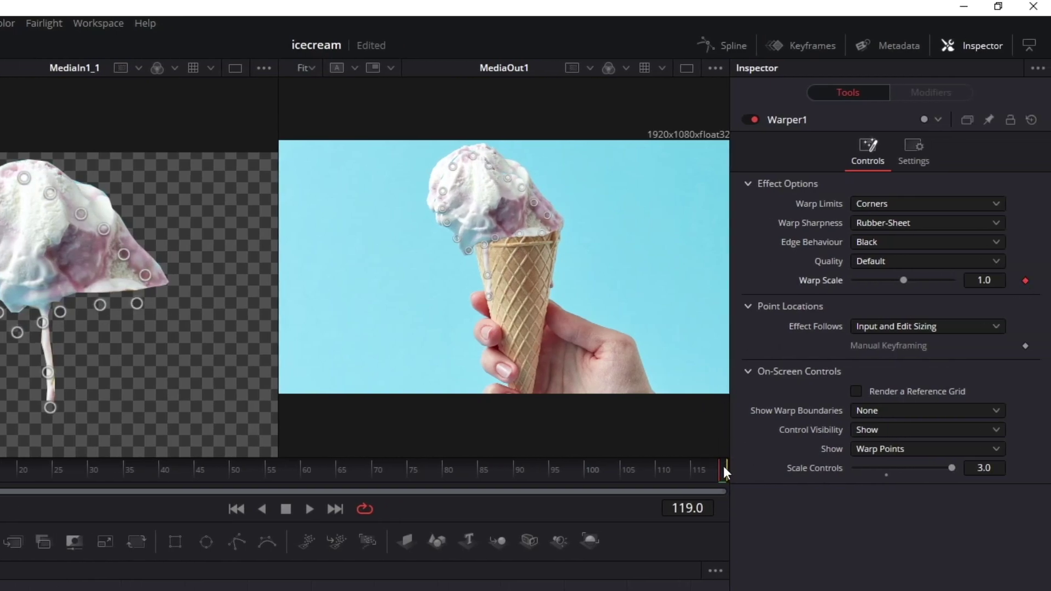
# - Keyframe Warp Scale to 0 at frame 0, then play the melting clip on the Edit page
pyautogui.moveTo(594, 465); pyautogui.dragTo(5, 468)
pyautogui.moveTo(903, 279); pyautogui.dragTo(708, 278)
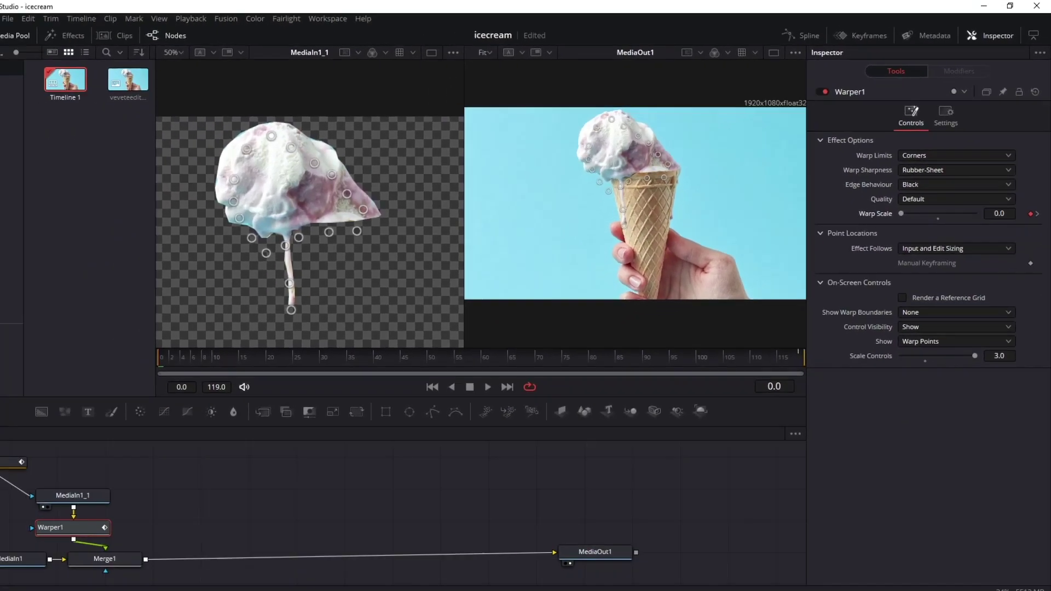
pyautogui.click(459, 578)
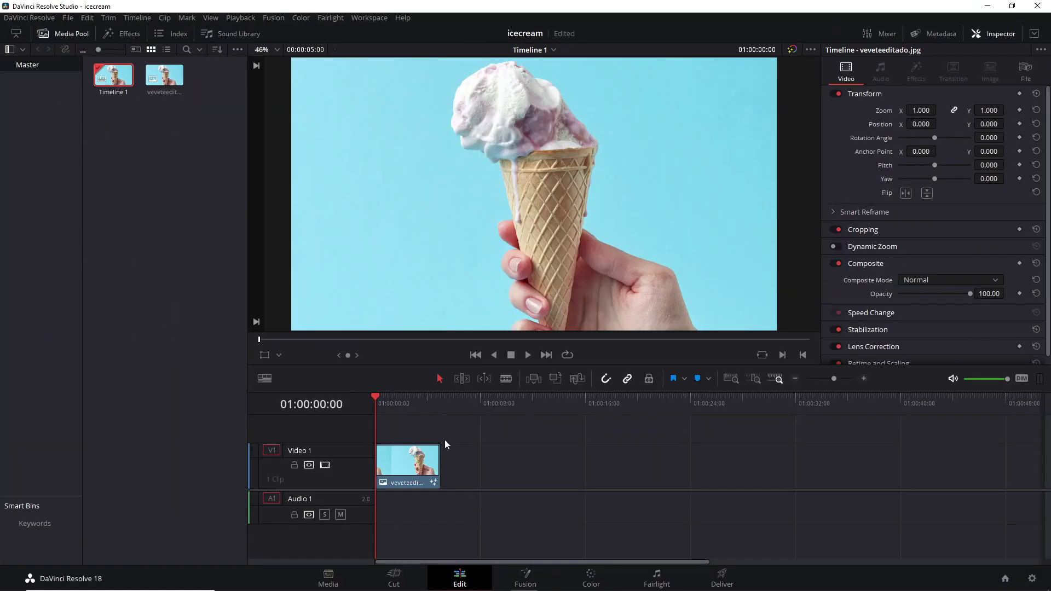
pyautogui.press('space')
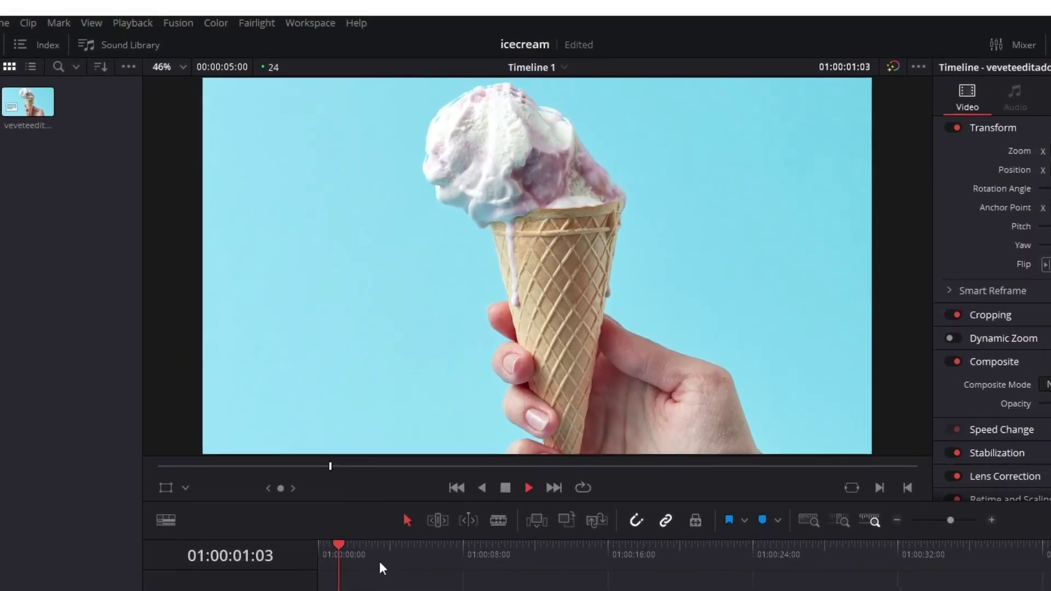
pyautogui.press('space')
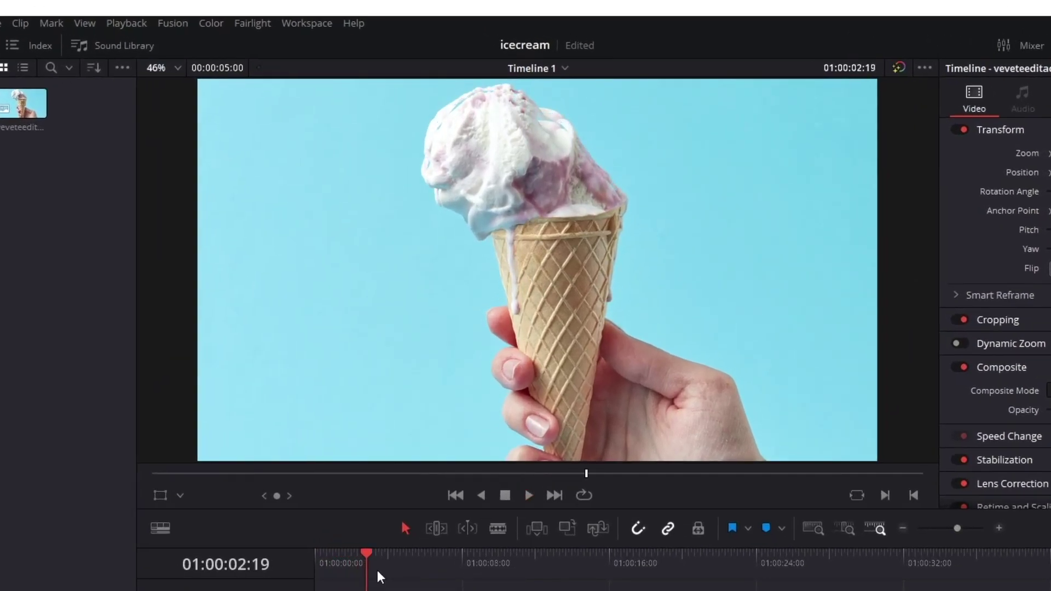